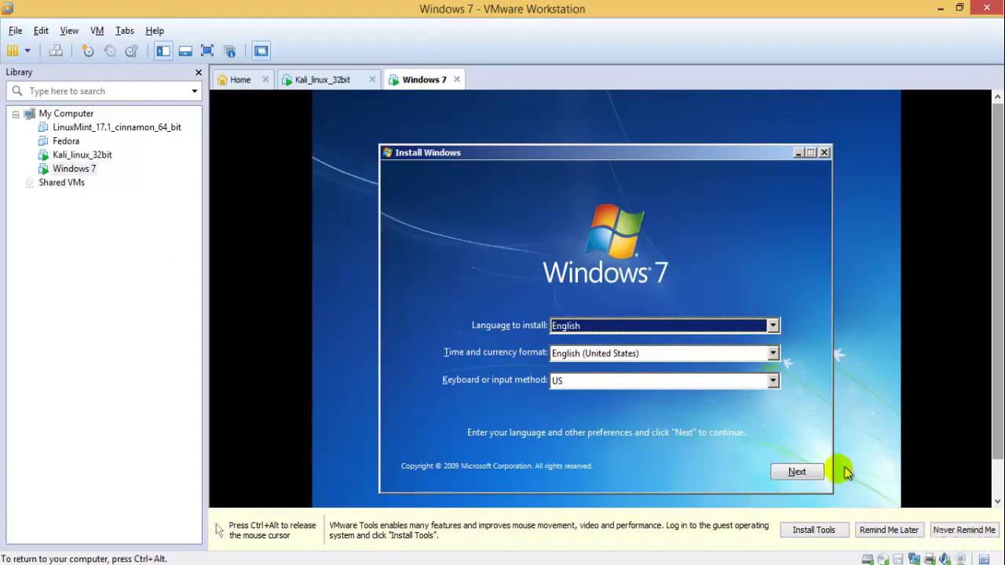
- Start the Windows 7 installation with English language, English (United States) time and currency format, and US keyboard
left_click(801, 472)
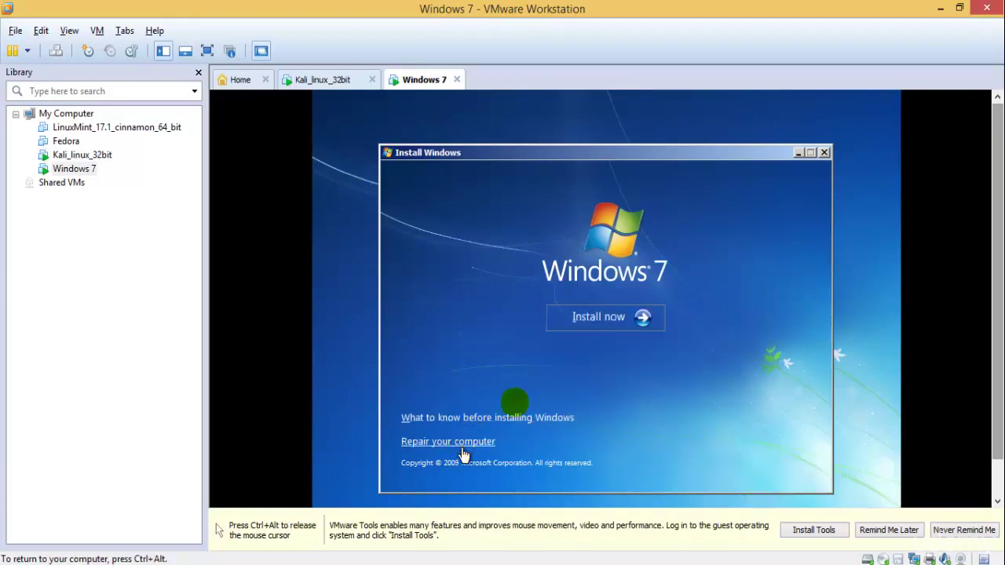
left_click(627, 319)
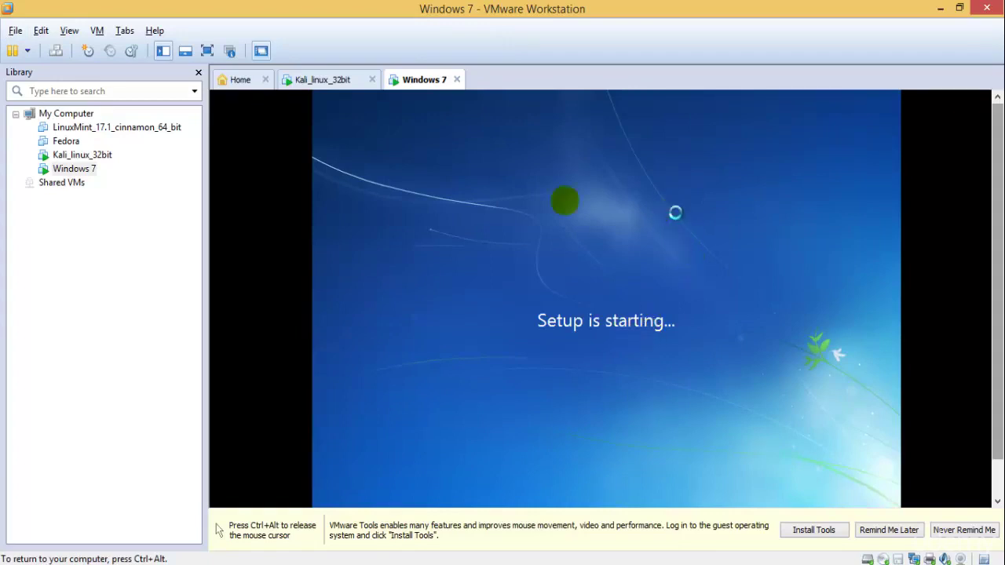
key("ctrl+alt")
left_click(345, 82)
left_click(408, 81)
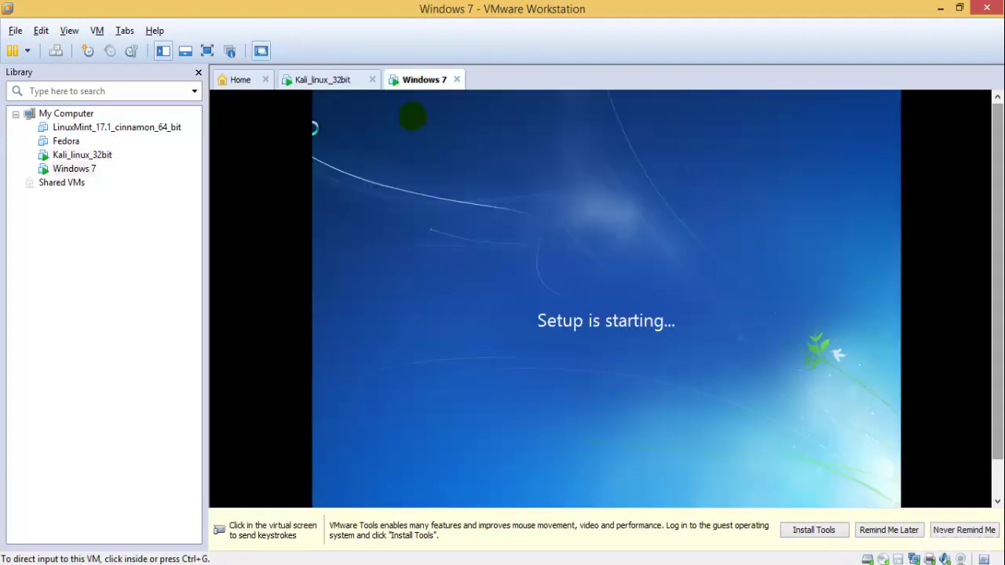
left_click(411, 118)
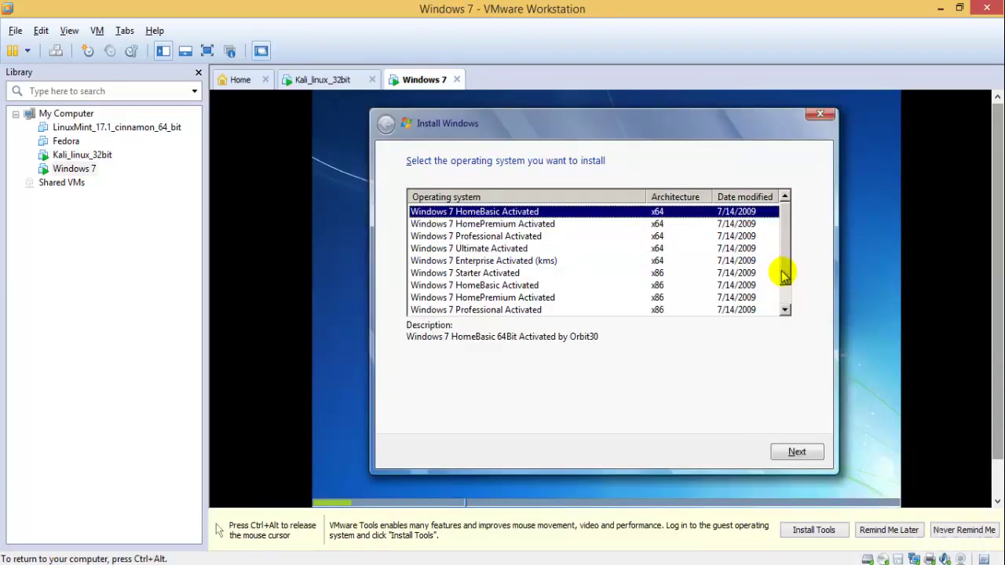
- Choose the x86 edition of Windows 7 Ultimate Activated as the operating system to install
left_click_drag(788, 277, 786, 303)
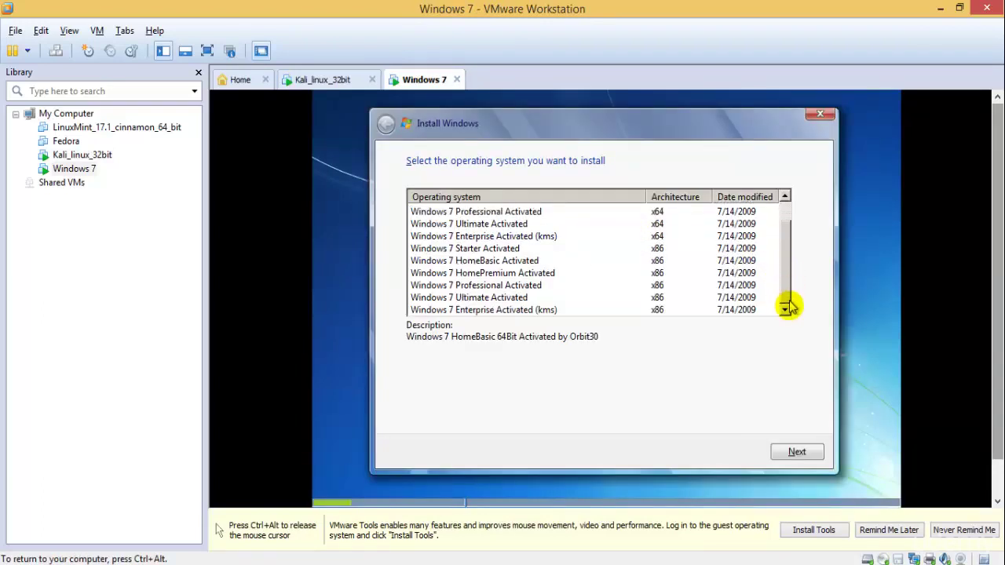
left_click(579, 250)
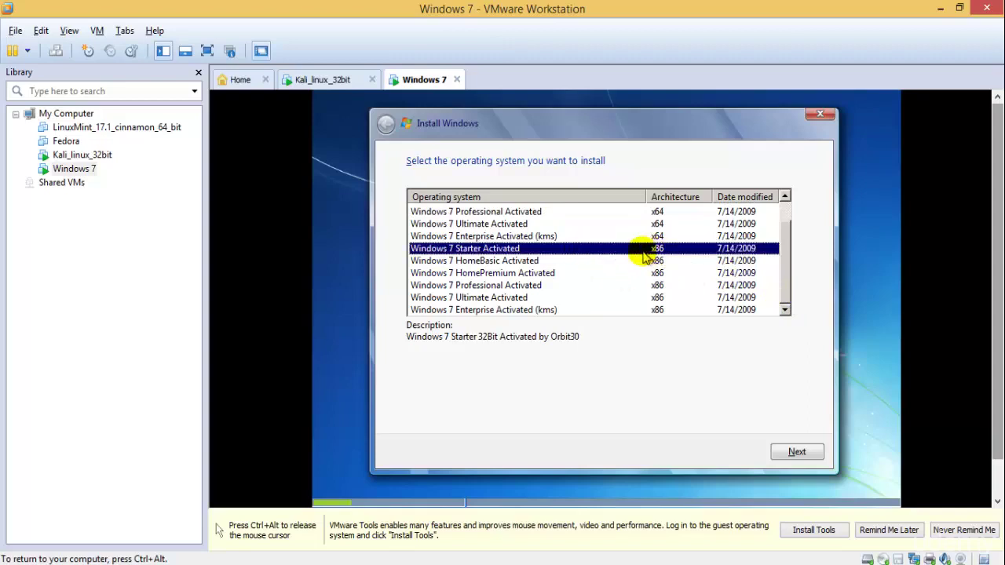
left_click(470, 299)
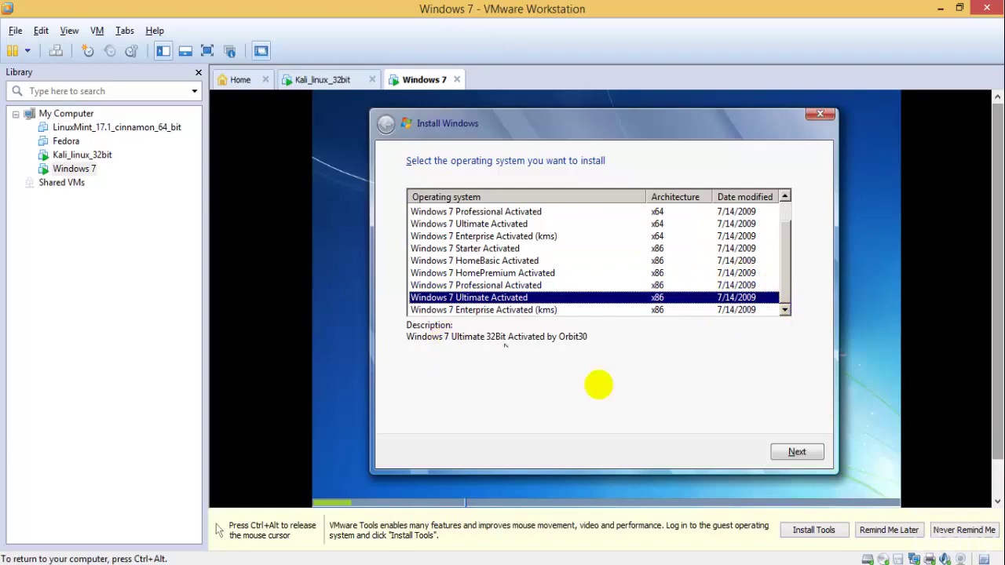
left_click(799, 454)
- Accept the license terms and start a Custom (advanced) installation on Disk 0 Unallocated Space
left_click(485, 416)
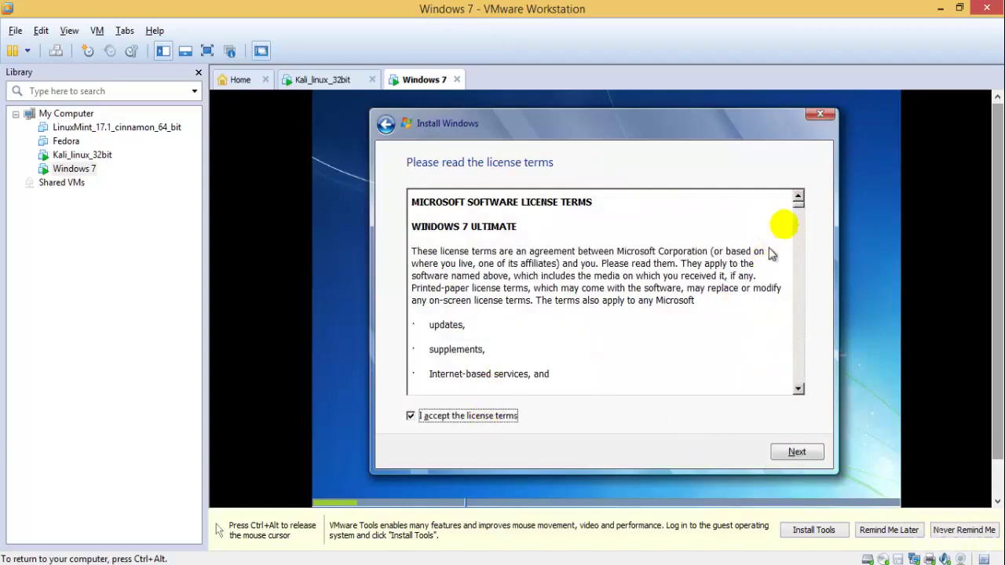
left_click(800, 227)
left_click(797, 453)
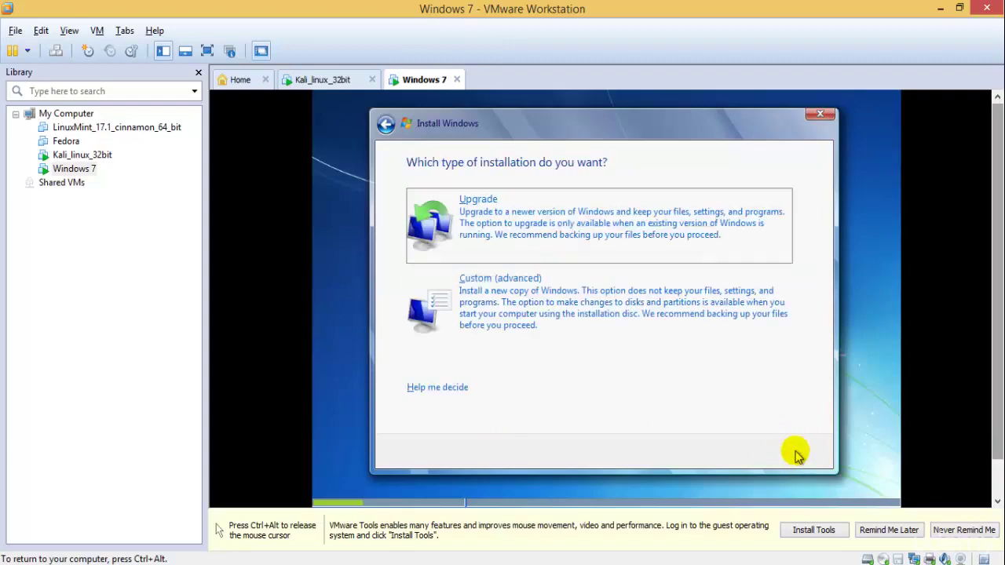
left_click(519, 294)
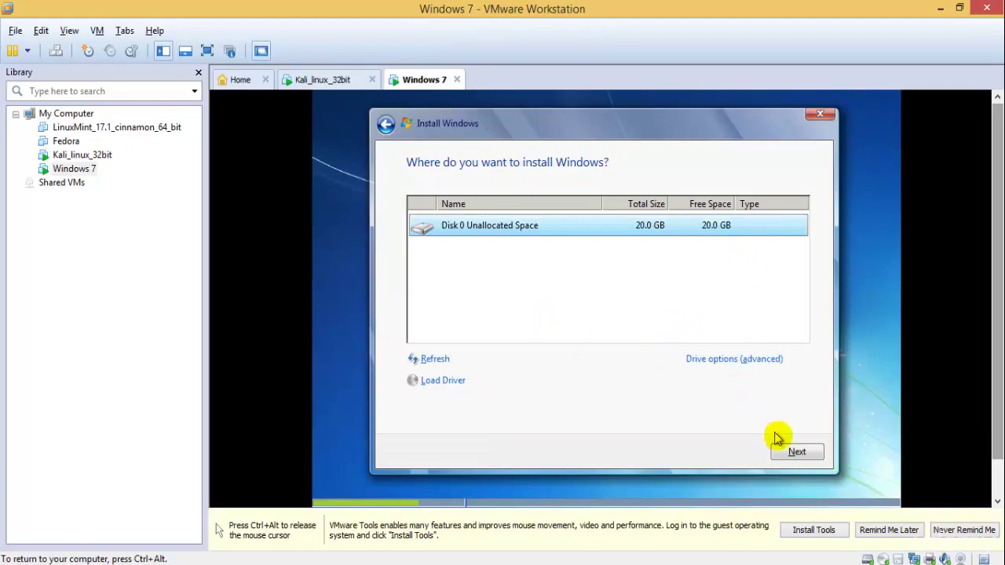
left_click(797, 451)
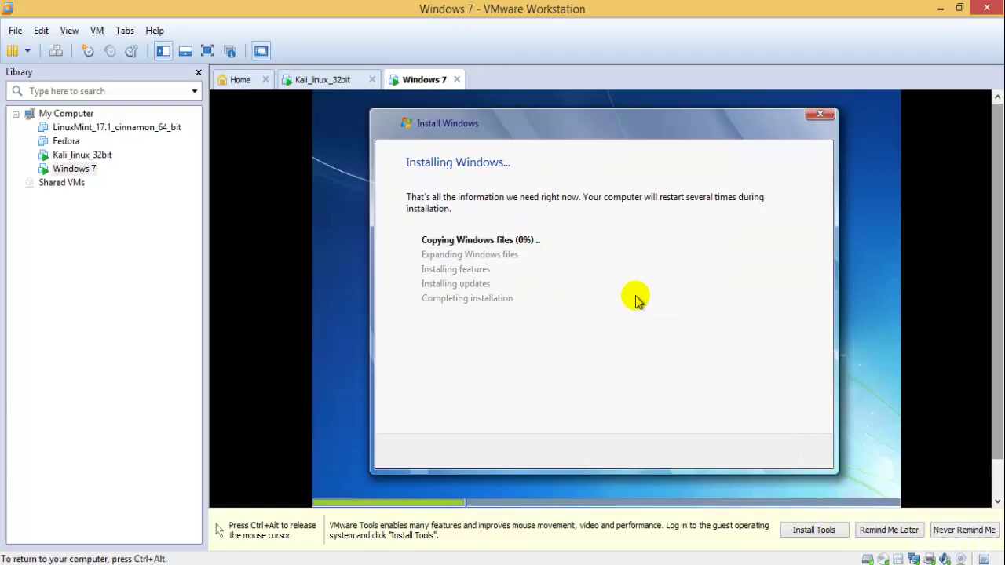
- Check the installation progress in the Kali_linux_32bit virtual machine, and return to the Windows 7 machine
key("ctrl+alt")
left_click(321, 81)
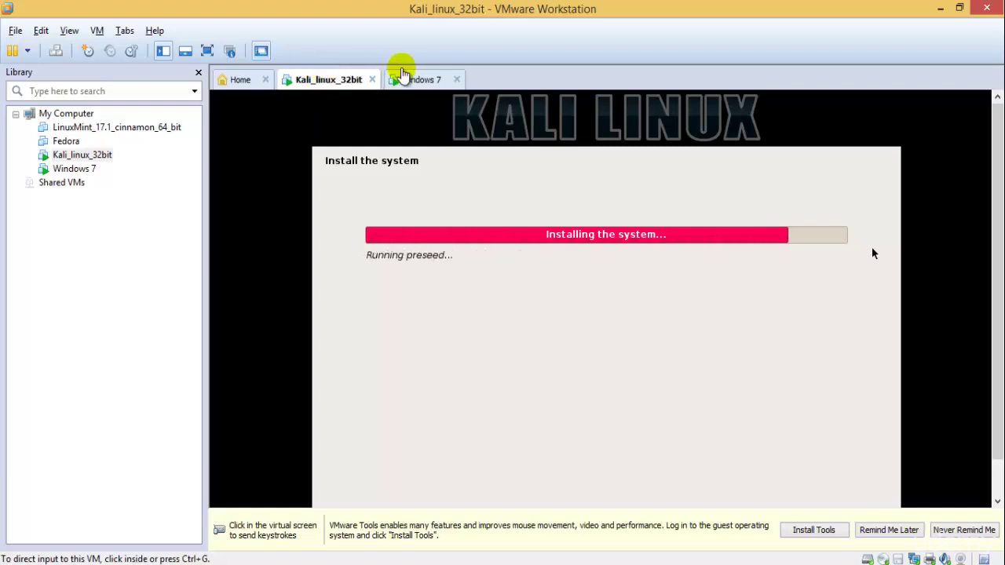
left_click(404, 78)
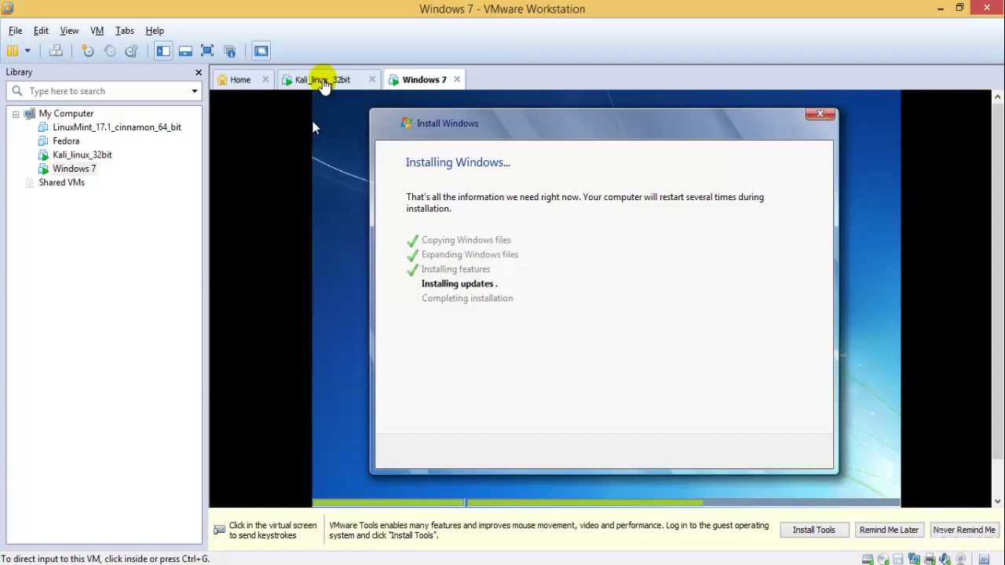
- In the Kali_linux_32bit machine, switch to full screen and decline the network mirror for the package manager
left_click(325, 81)
left_click(466, 274)
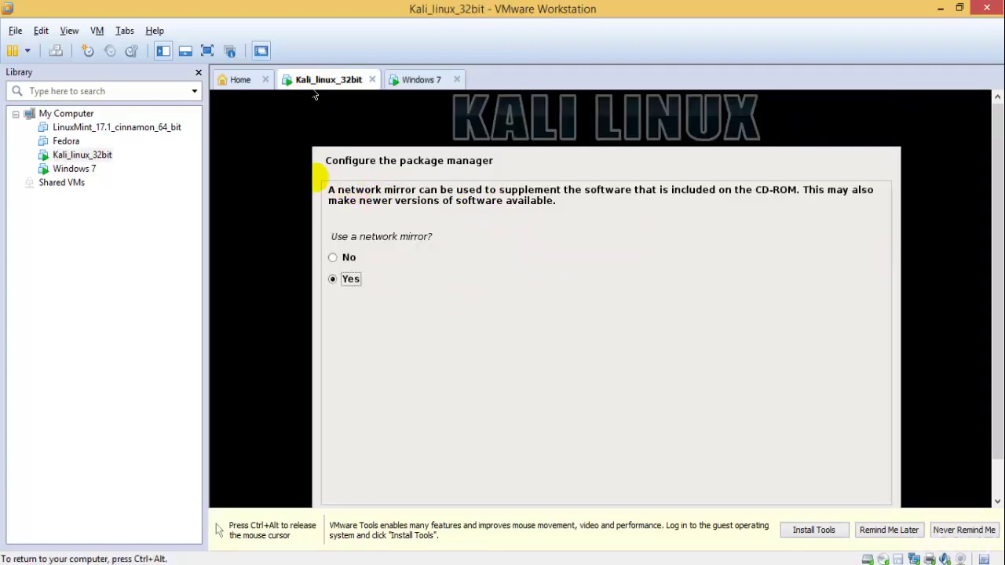
key("ctrl+alt")
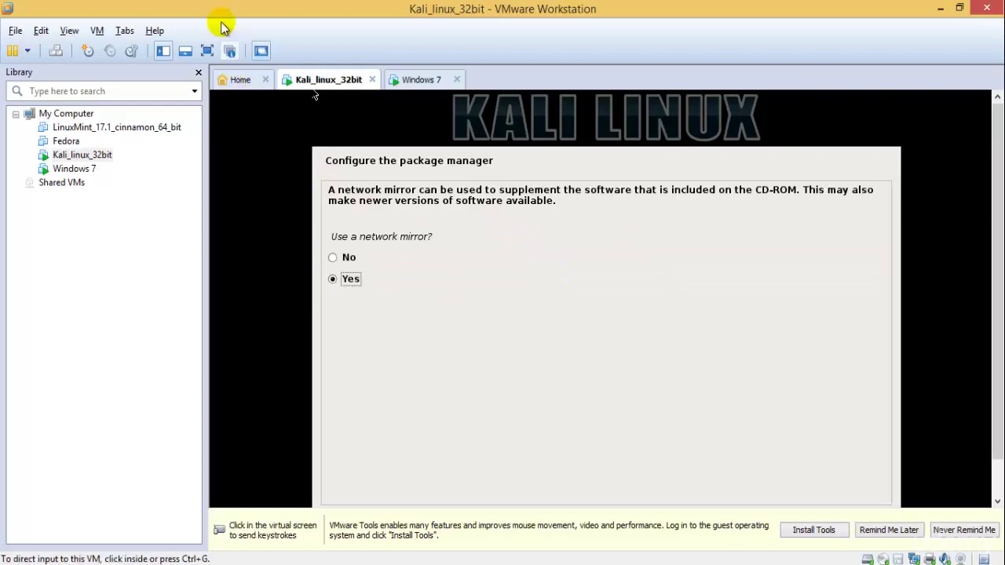
left_click(207, 51)
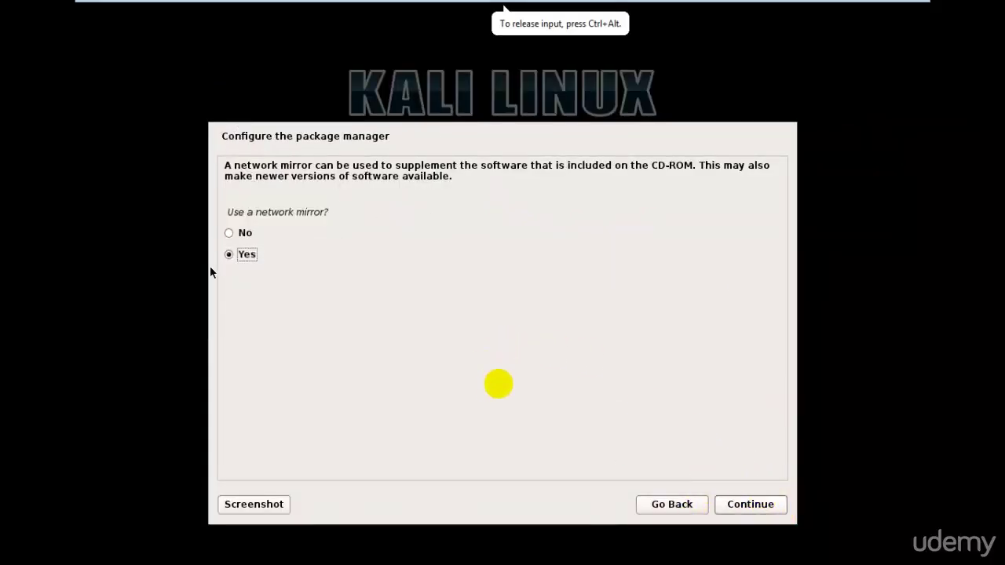
left_click(233, 232)
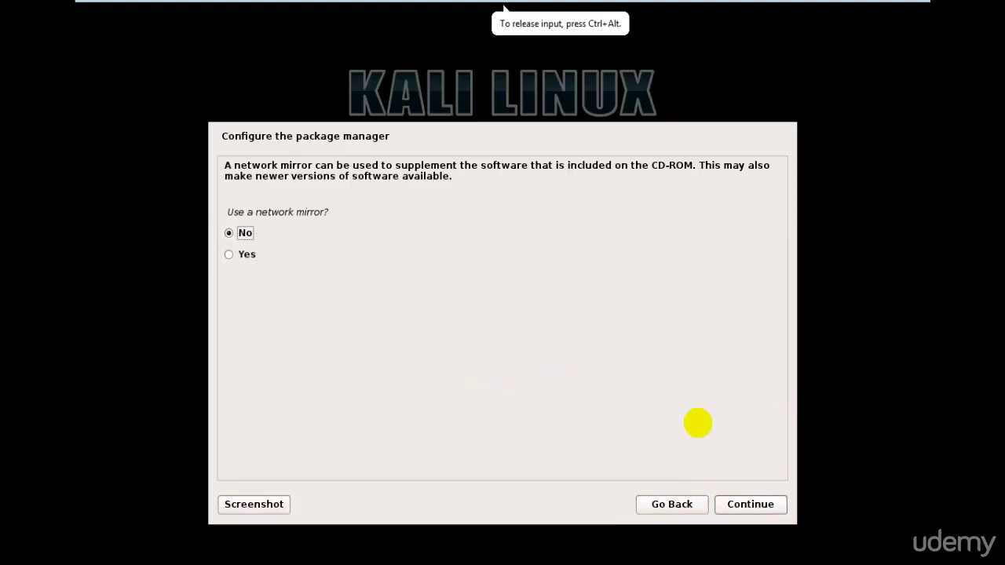
left_click(762, 510)
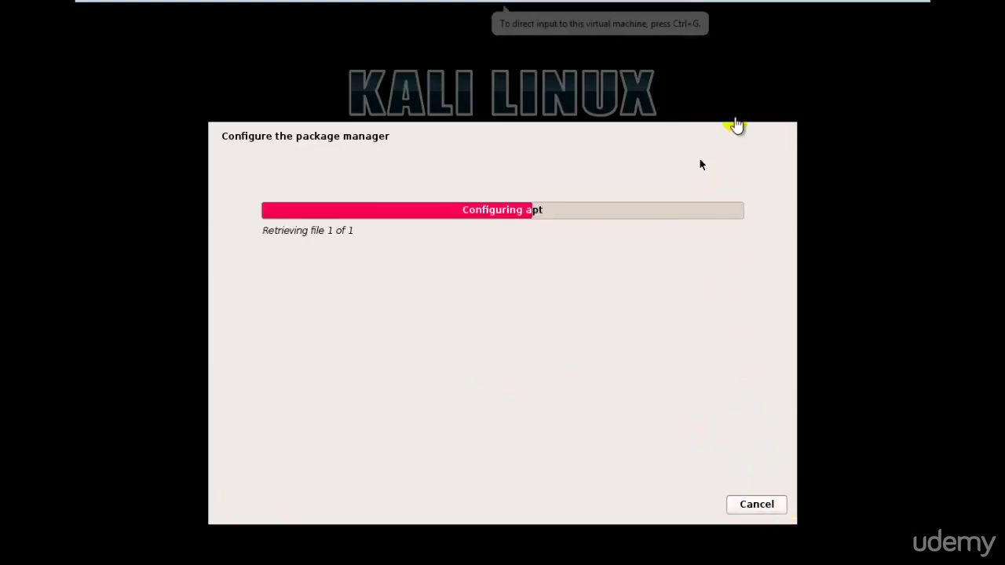
- Leave full screen and check how the Windows 7 and Kali_linux_32bit installations are progressing
left_click(895, 11)
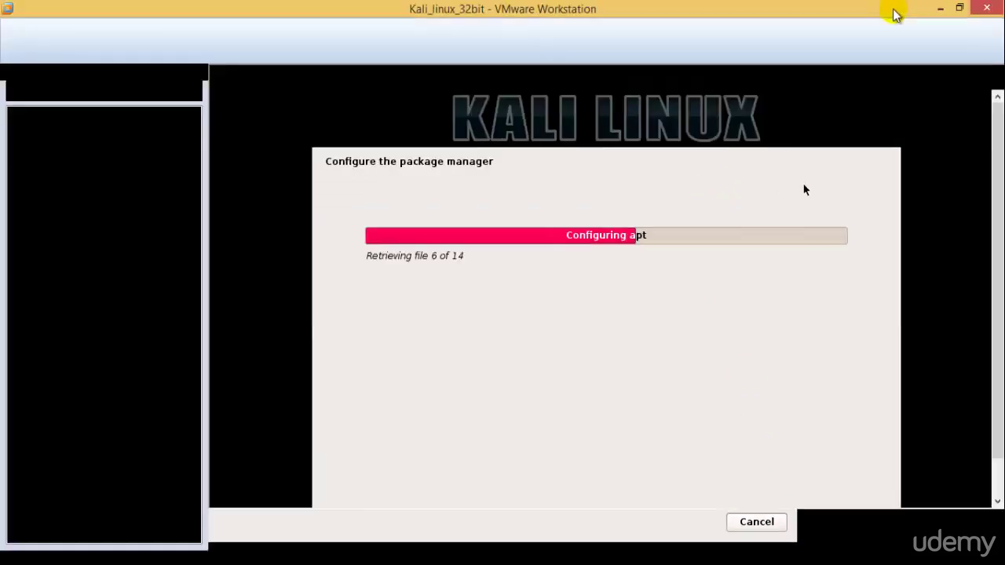
left_click(425, 80)
left_click(445, 202)
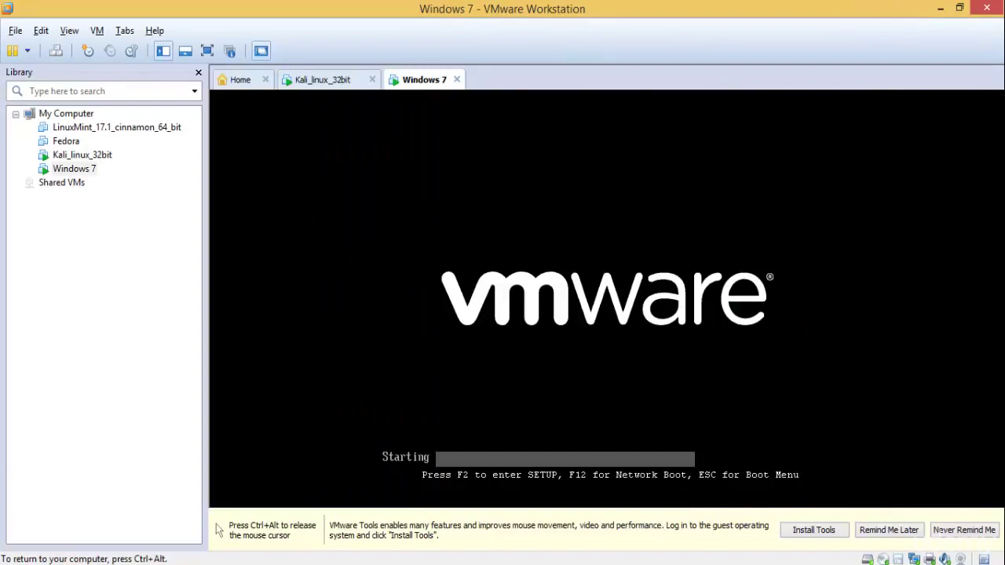
key("ctrl+alt")
left_click(322, 79)
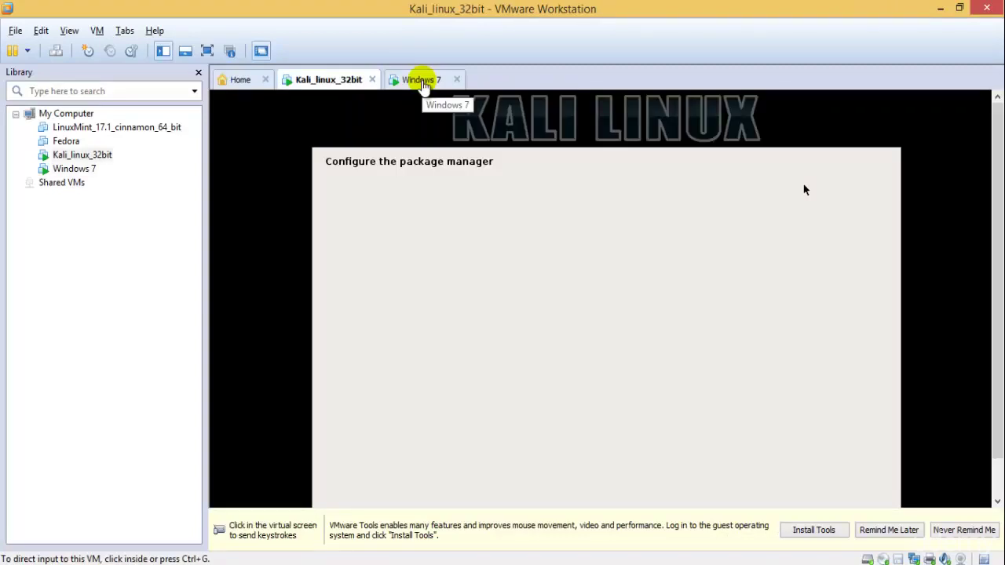
- Permanently dismiss the VMware Tools reminder for the Windows 7 virtual machine and bring its startup screen into view
left_click(421, 80)
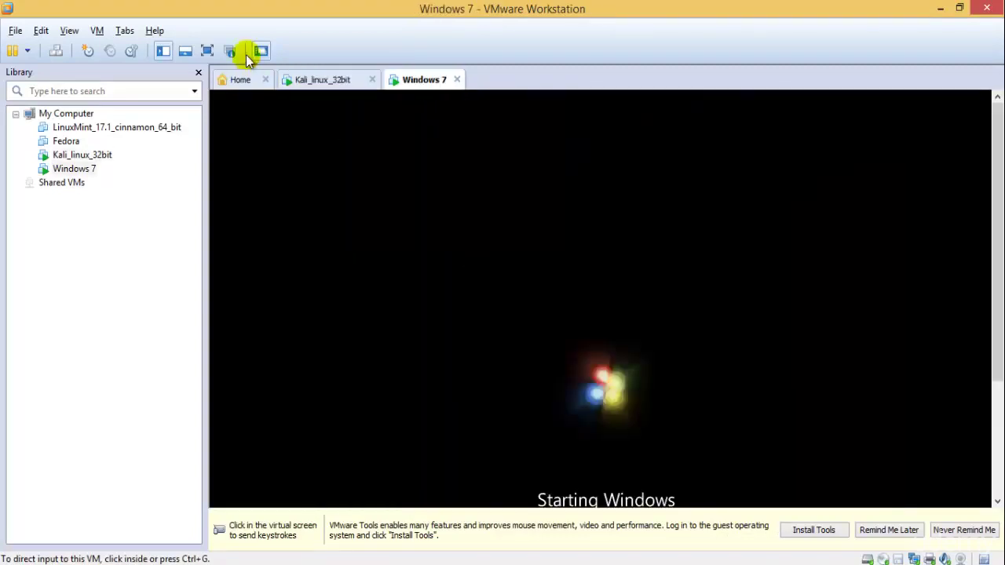
left_click(963, 530)
left_click_drag(999, 262, 999, 322)
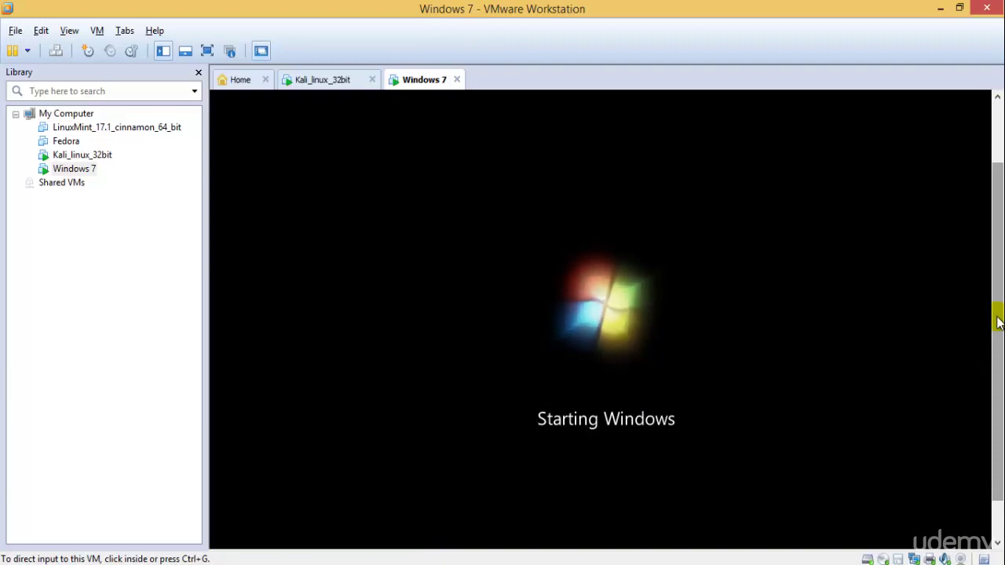
- Monitor the Windows 7 setup and the Kali Linux installer by alternating between the two virtual machines
left_click(341, 79)
left_click(428, 80)
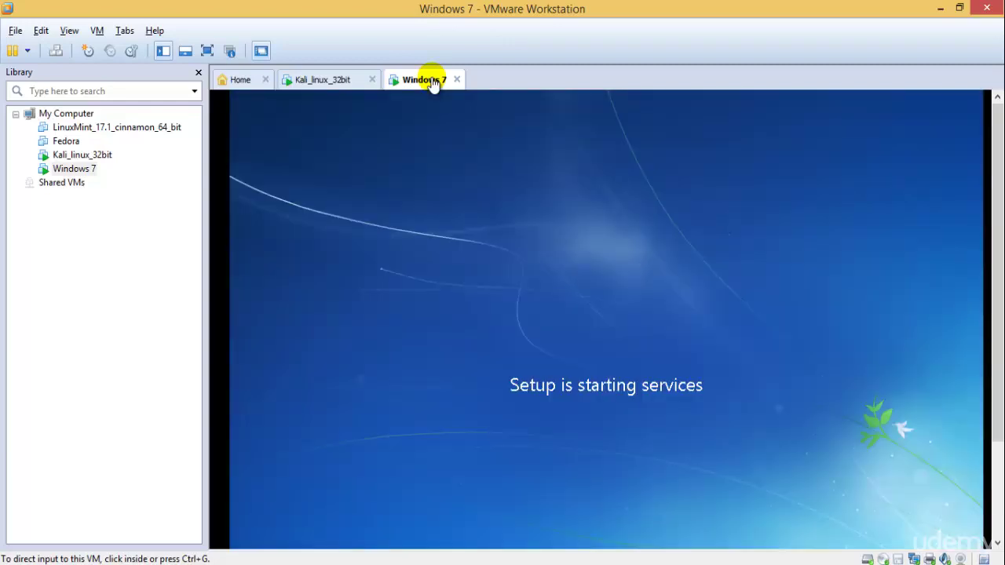
left_click(322, 82)
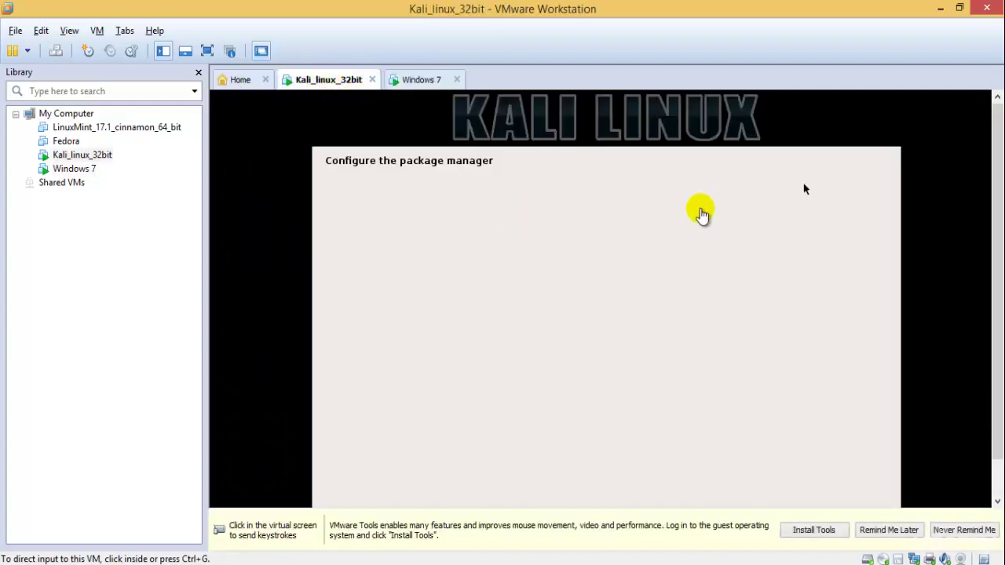
left_click(741, 169)
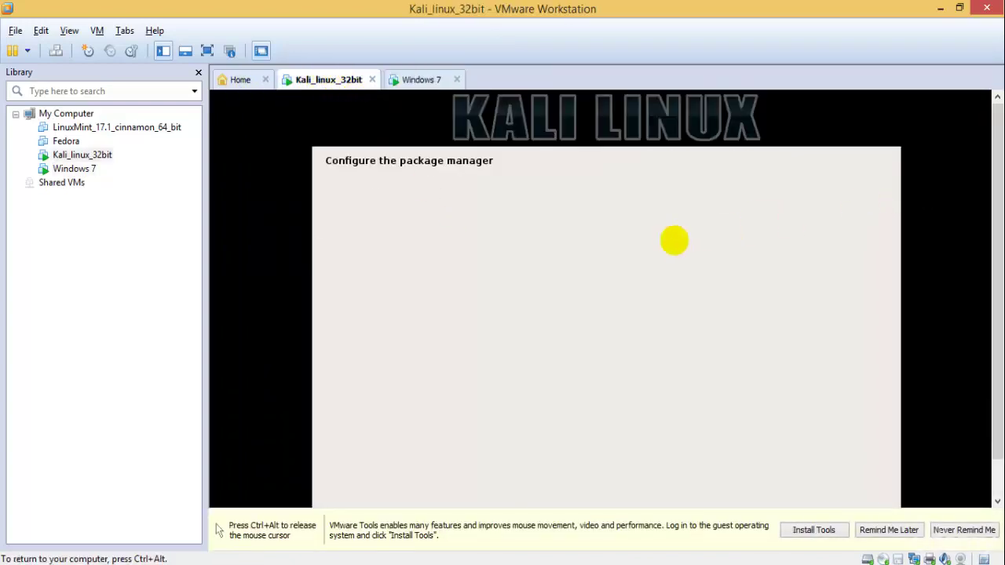
key("ctrl+alt")
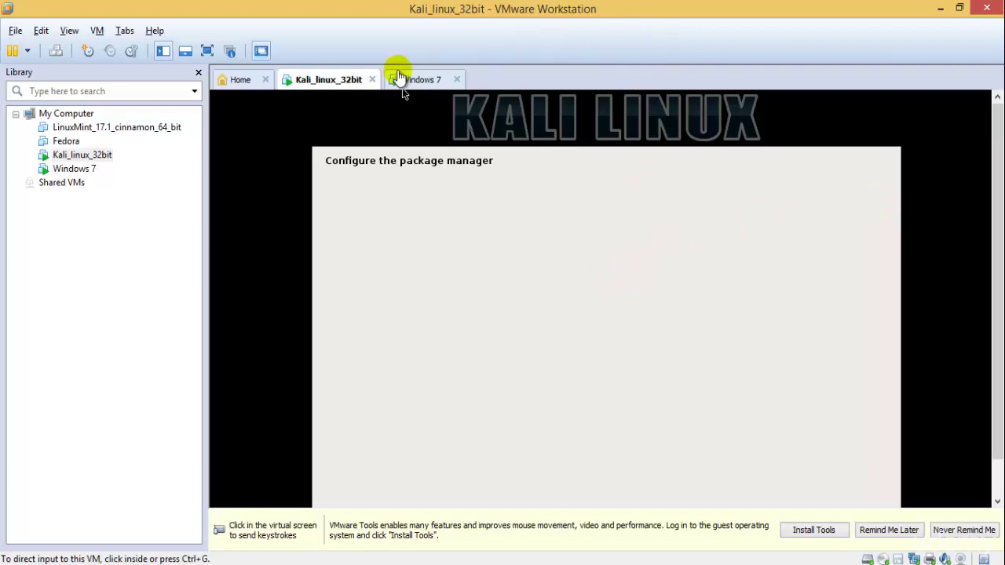
left_click(415, 79)
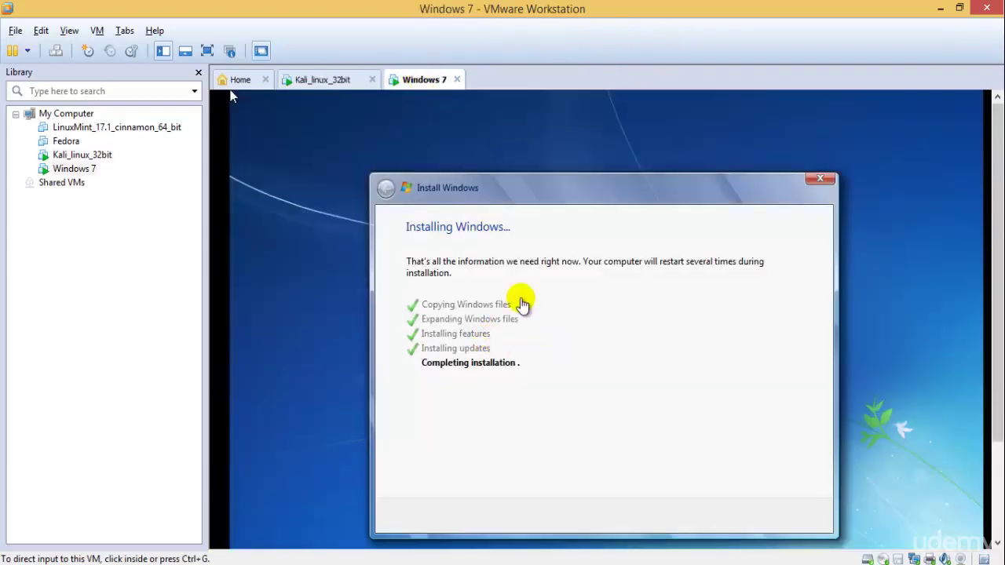
left_click(343, 77)
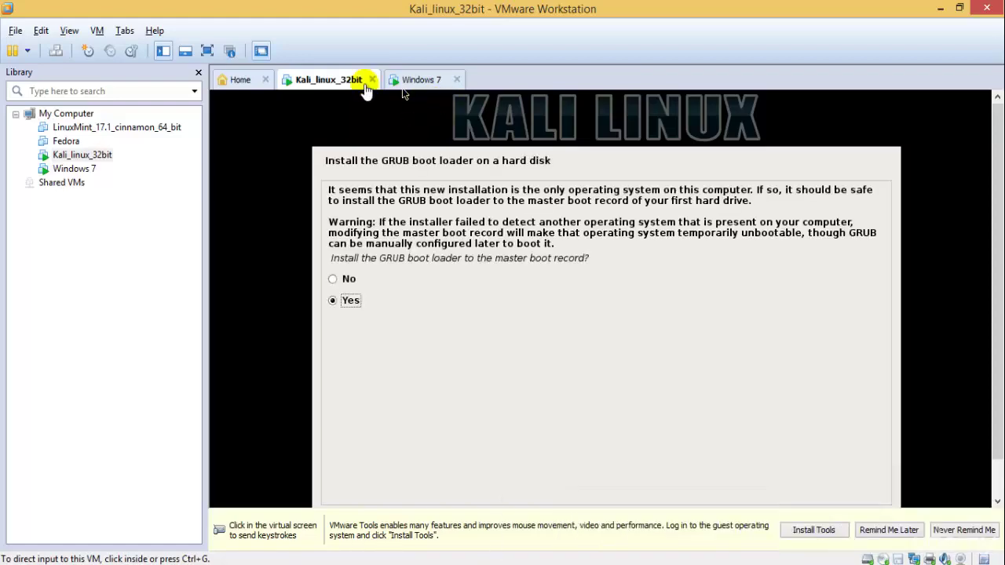
left_click(433, 79)
- In the Kali_linux_32bit machine, install the GRUB boot loader to the master boot record in full screen and finish the installation
left_click(333, 76)
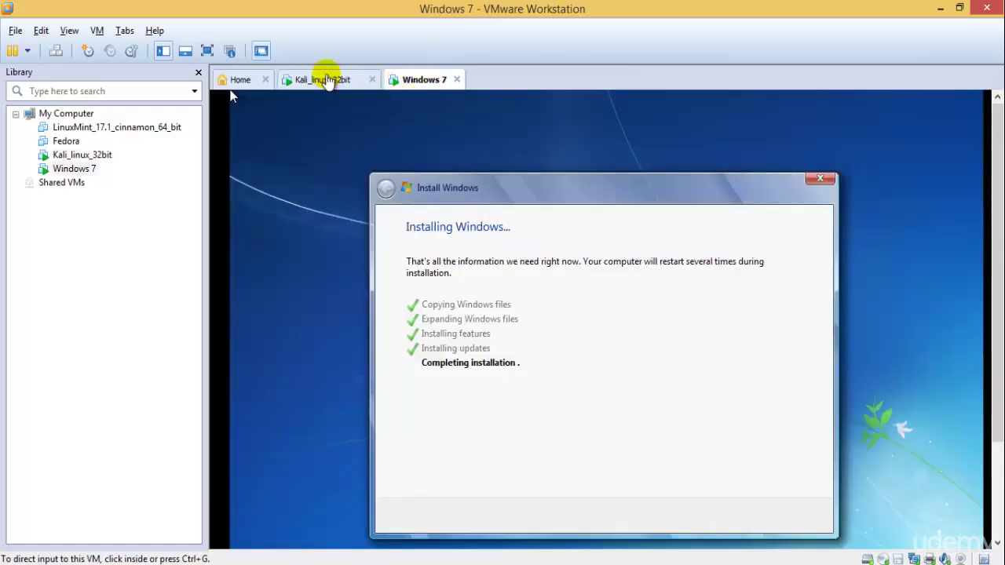
left_click(461, 372)
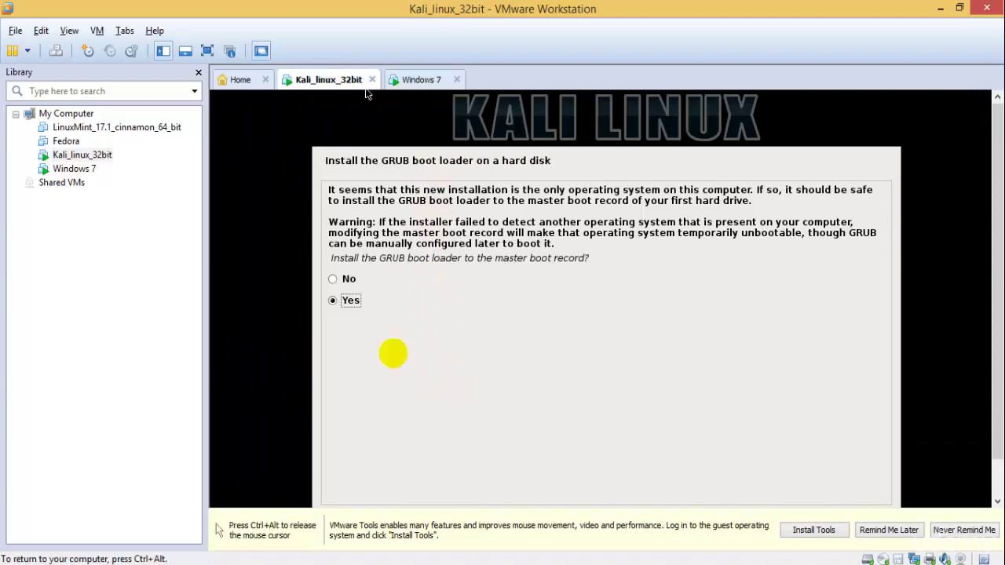
key("ctrl+alt")
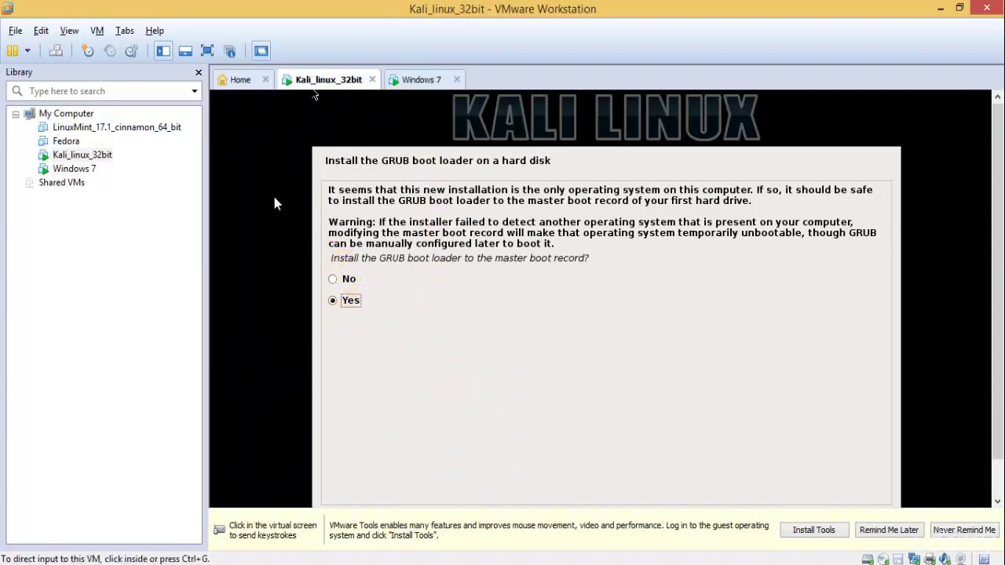
left_click(207, 51)
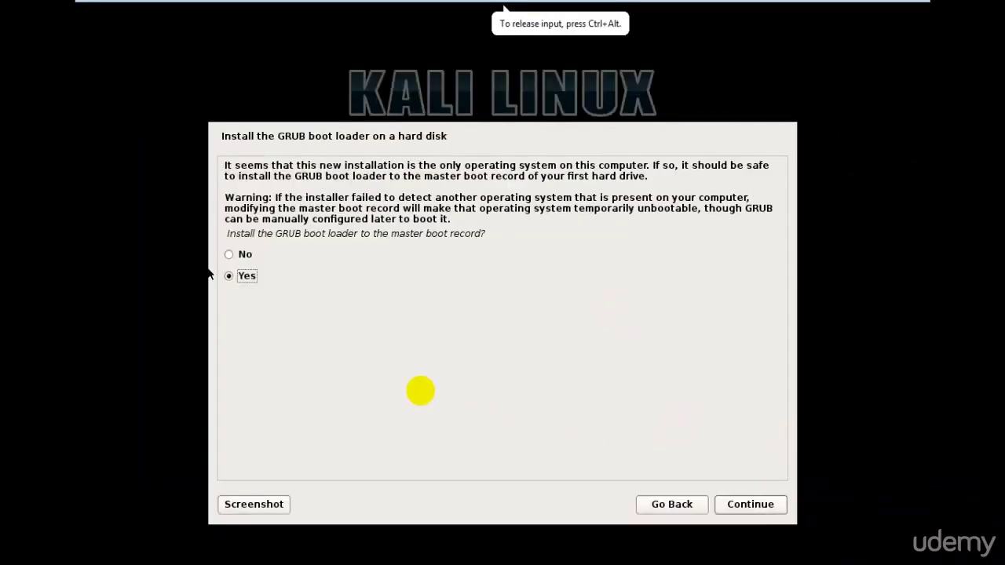
left_click(752, 507)
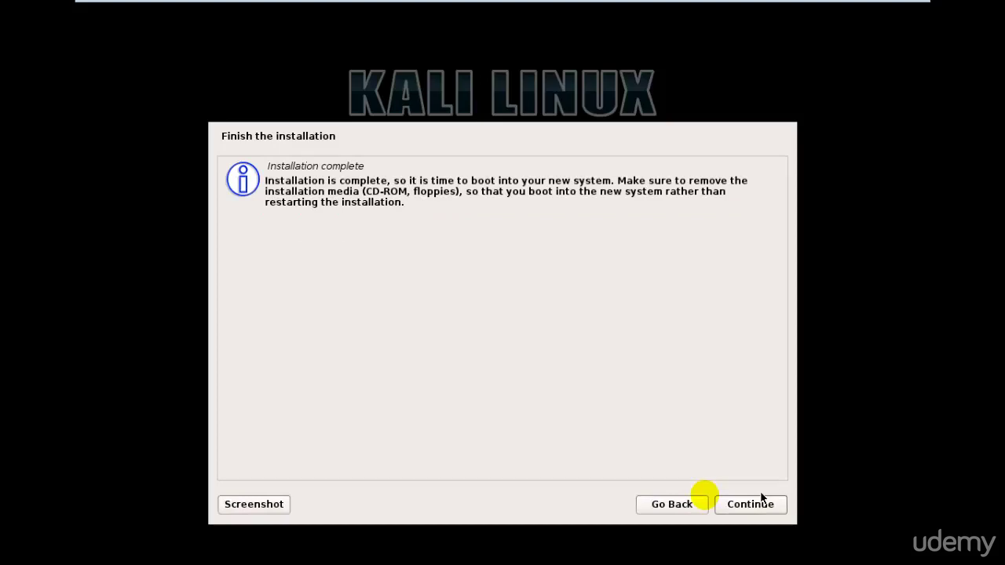
left_click(758, 498)
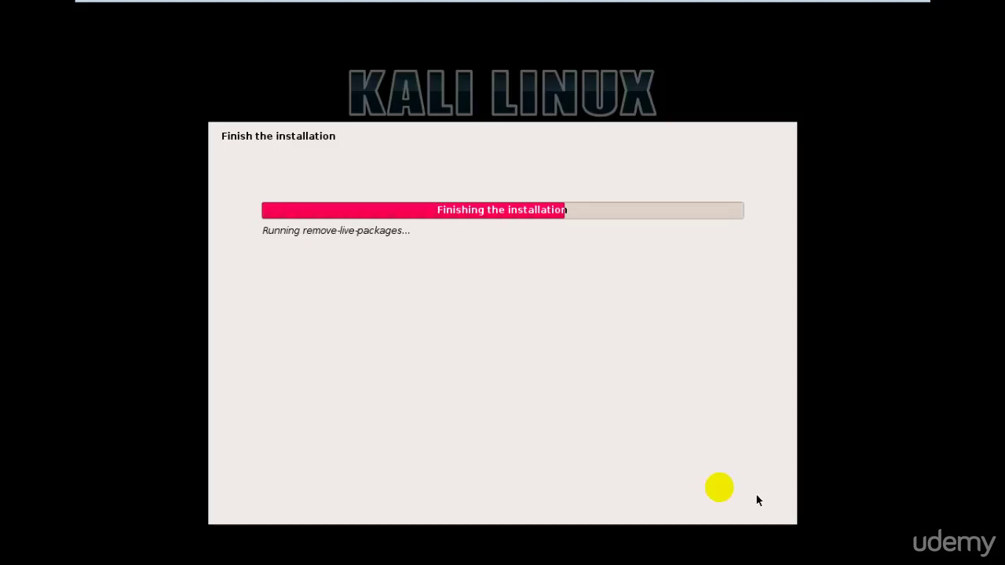
- Leave full screen and compare the Kali_linux_32bit installer's final stage with the Windows 7 setup by alternating between the machines
left_click(897, 11)
left_click(397, 79)
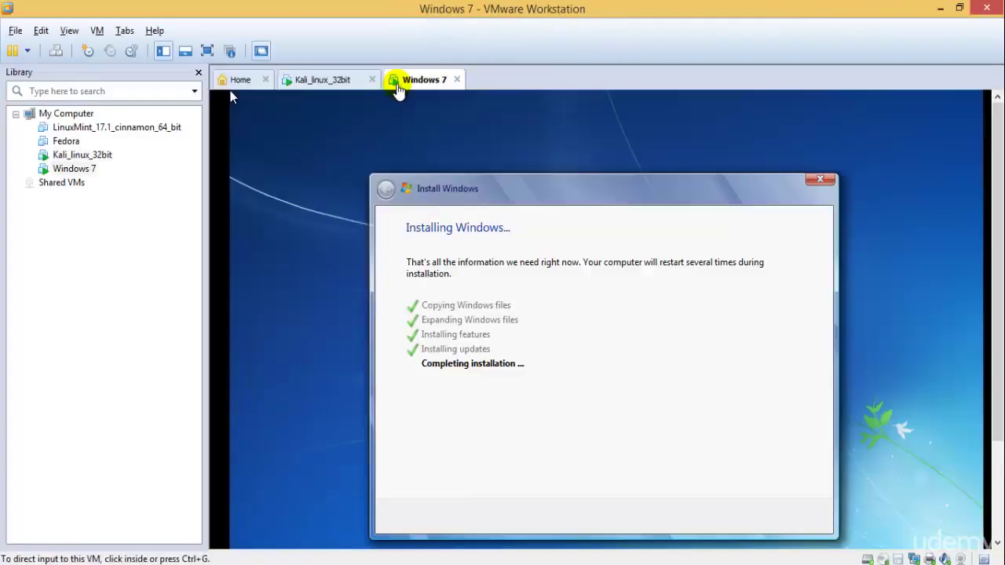
left_click(335, 82)
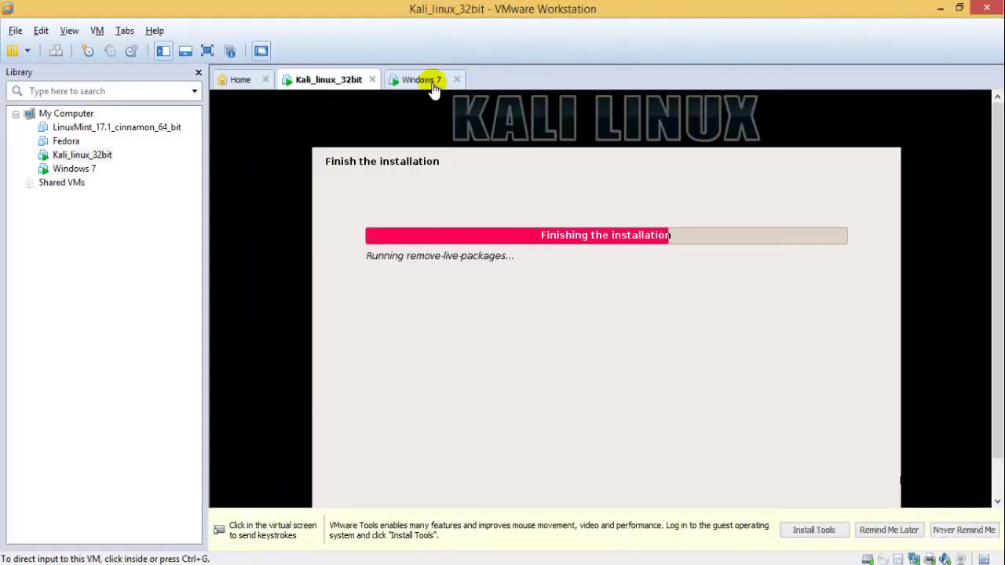
left_click(440, 80)
left_click(335, 81)
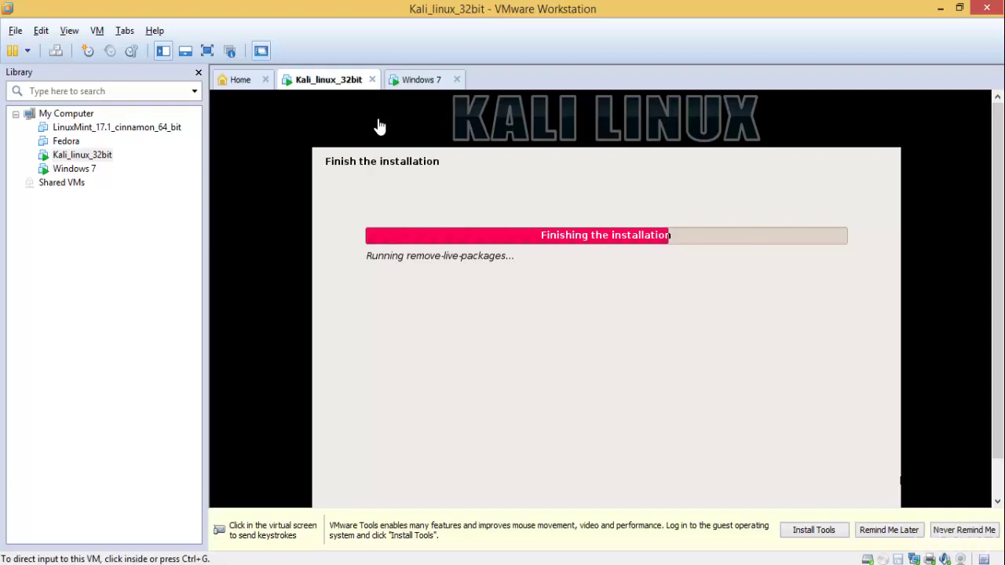
left_click(414, 80)
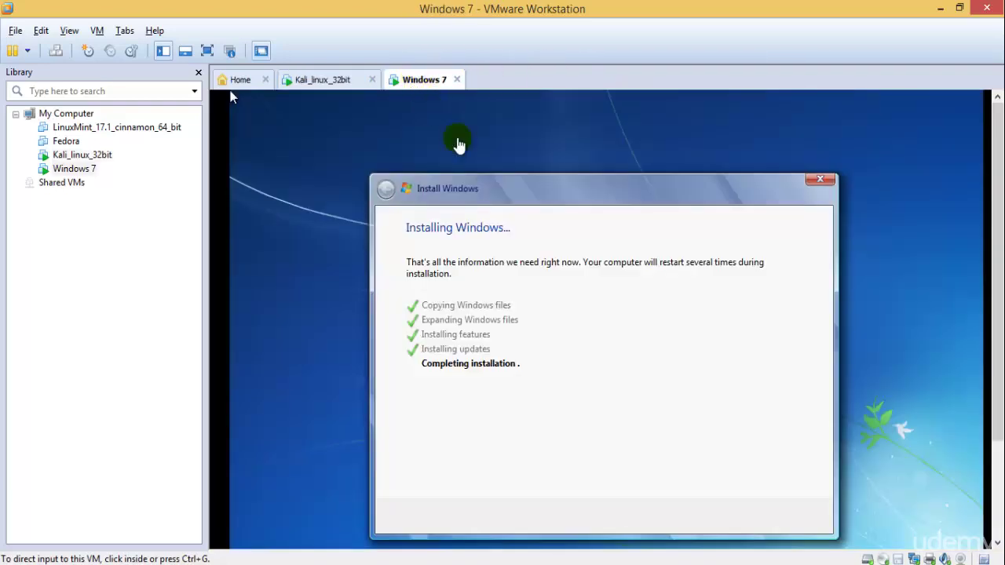
left_click(321, 79)
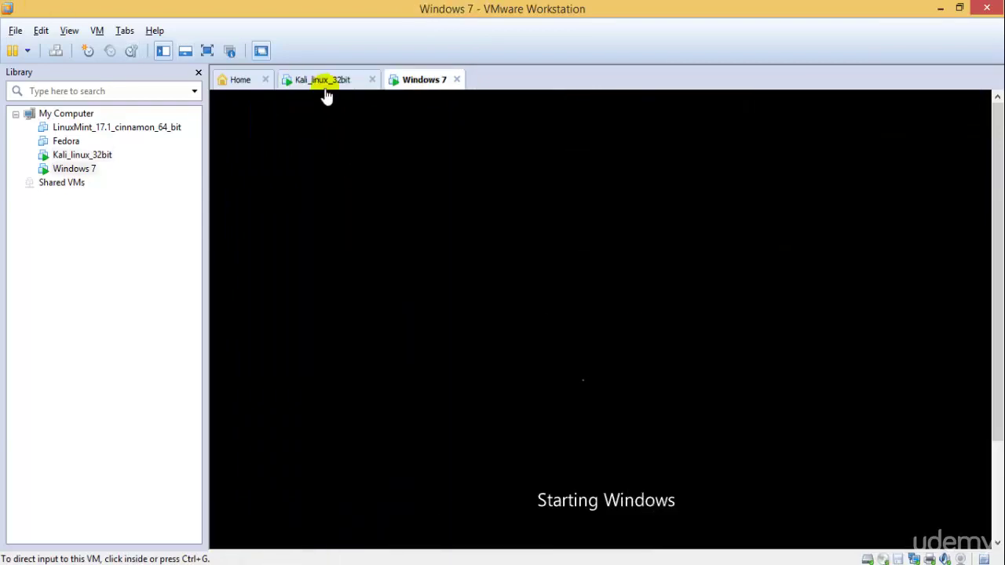
left_click(328, 81)
- In the Windows 7 machine, choose Start Windows Normally on the Windows Error Recovery screen and release input back to the host
left_click(399, 79)
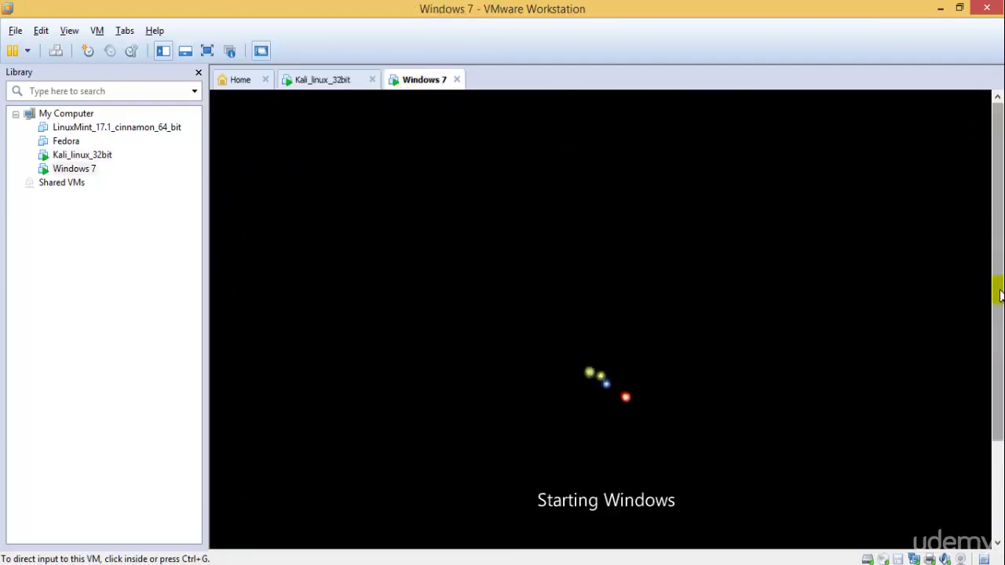
left_click_drag(1000, 295, 1000, 406)
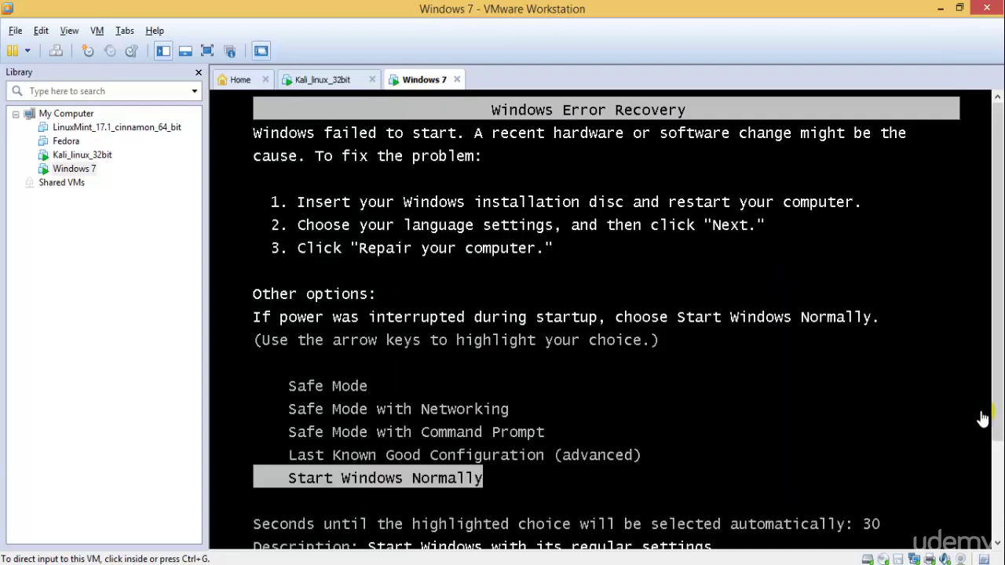
left_click(769, 402)
key("Return")
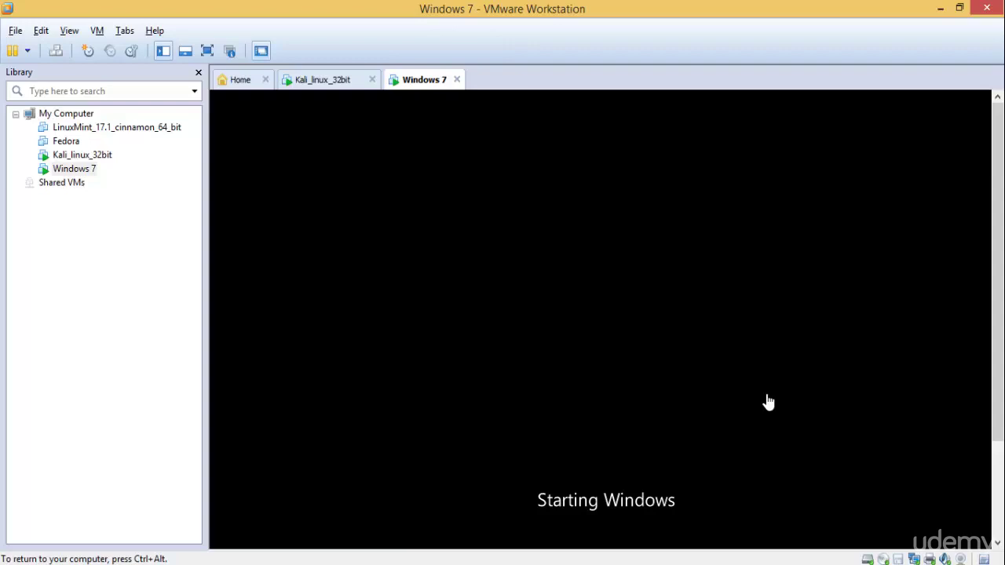
key("ctrl+alt")
- Check the boot progress of Kali_linux_32bit and Windows 7 by switching back and forth between them
left_click(318, 79)
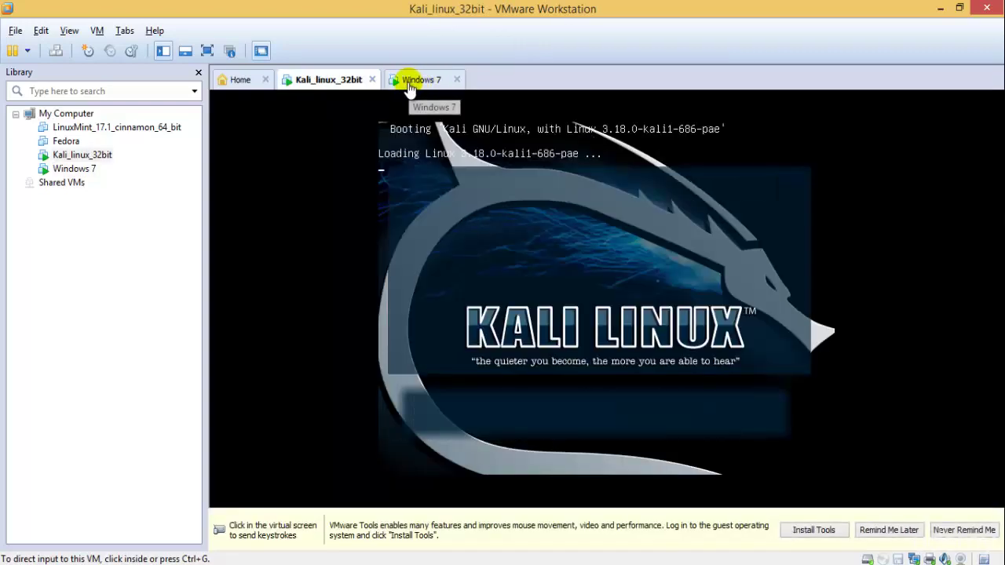
left_click(411, 81)
left_click(330, 82)
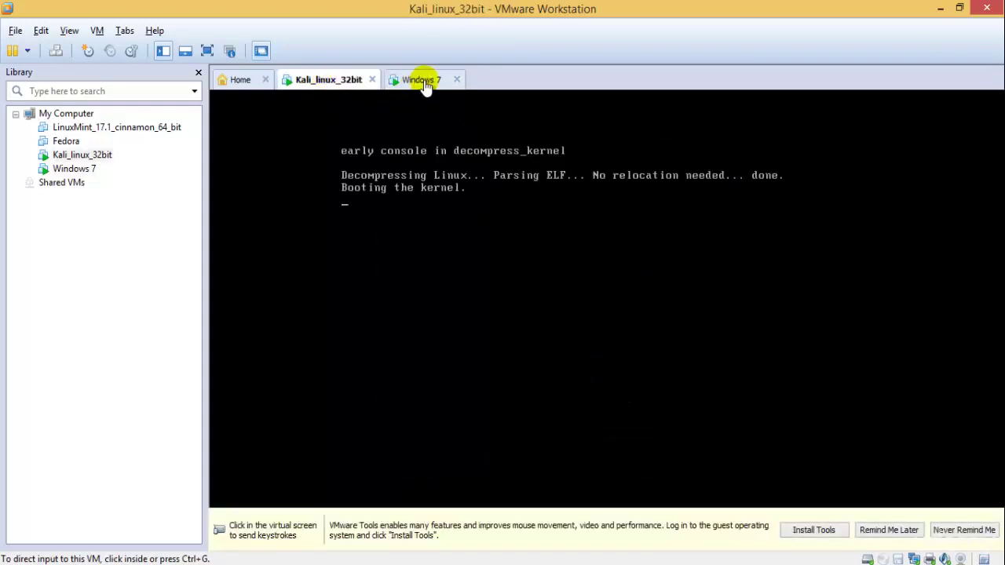
left_click(424, 82)
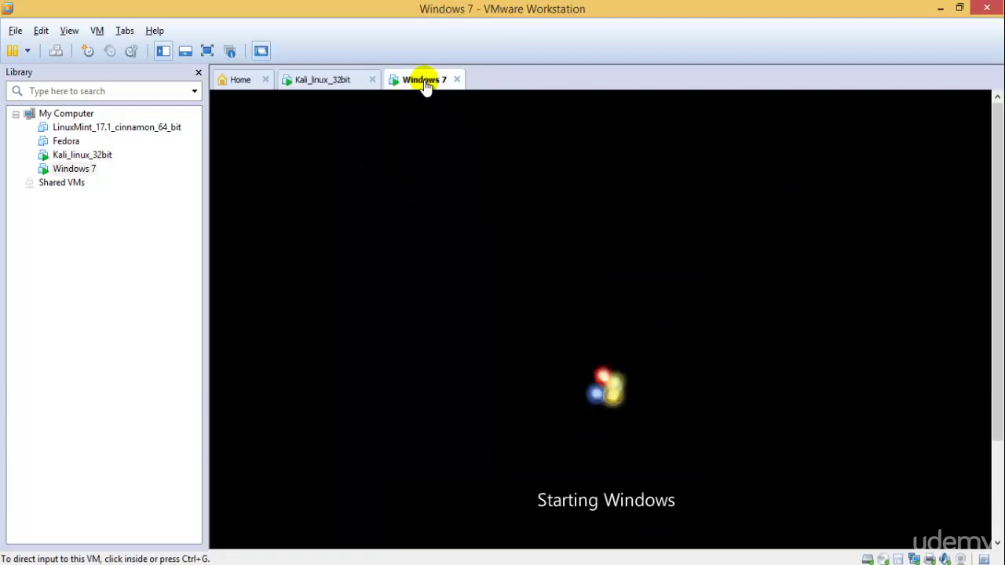
left_click(355, 79)
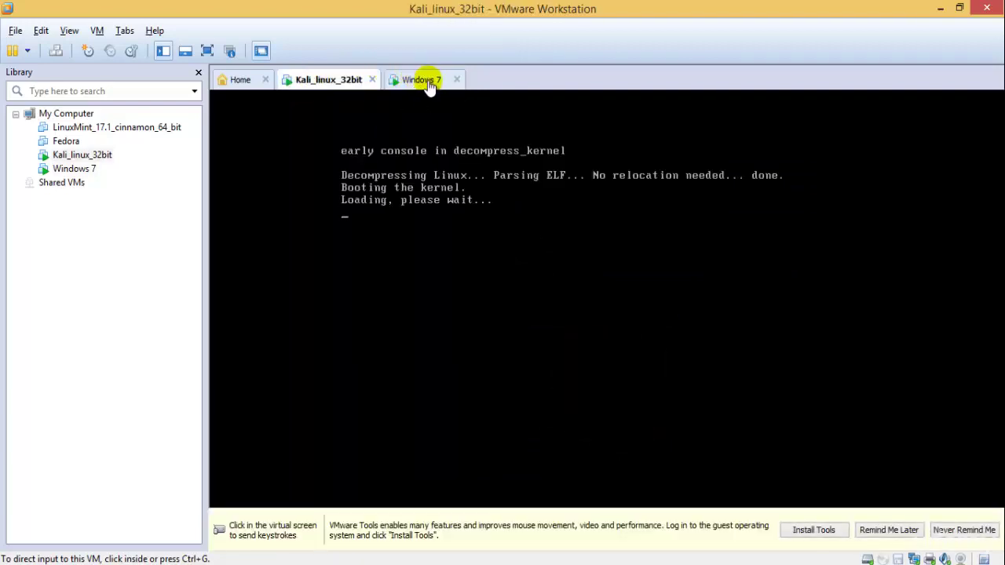